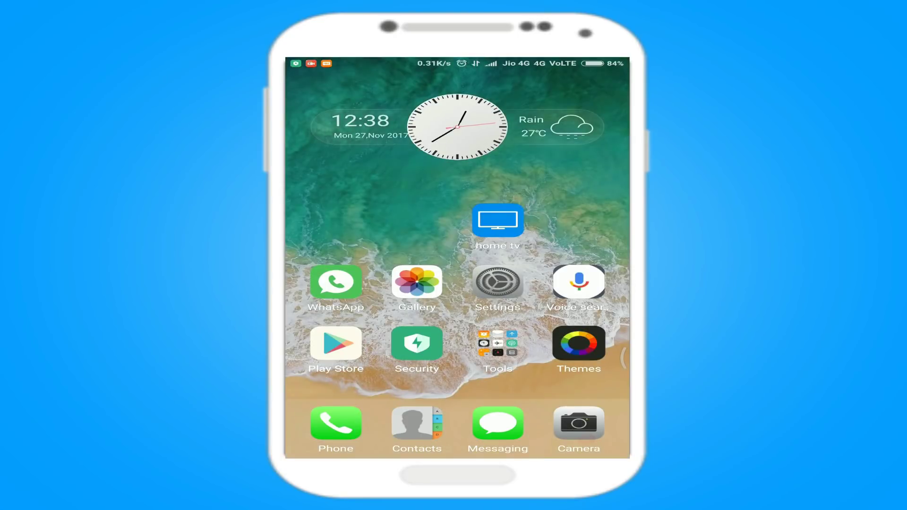
Step: Swipe down from the Android status bar to reveal the screen recorder notification
drag(457, 62, 457, 330)
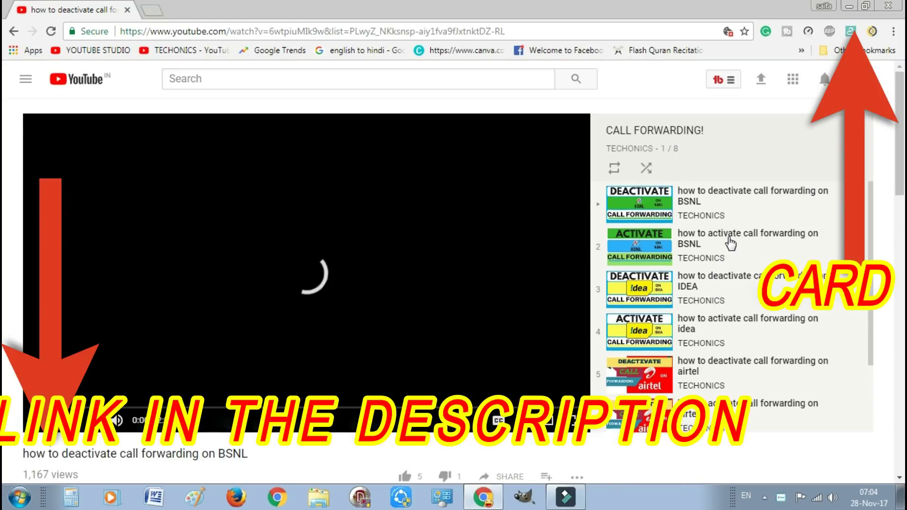
scroll(730, 242, down, 3)
scroll(731, 245, down, 1)
scroll(731, 245, up, 2)
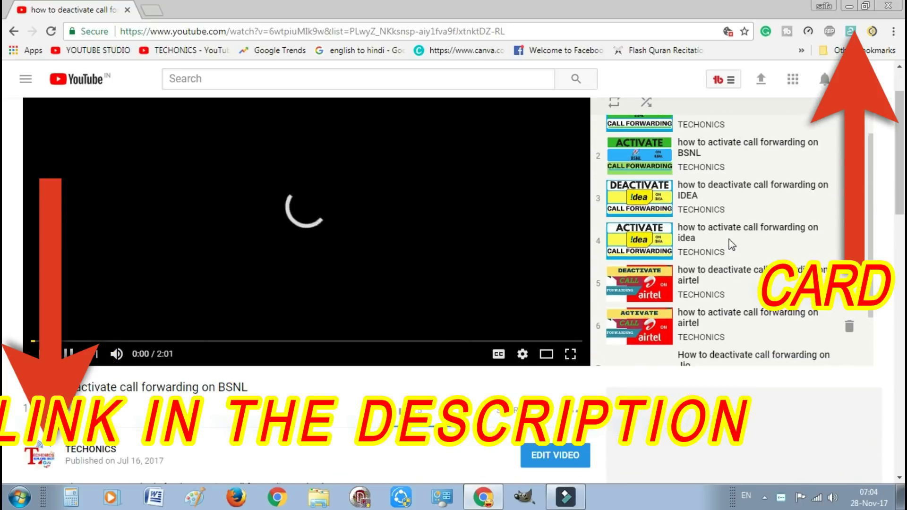
scroll(731, 245, up, 1)
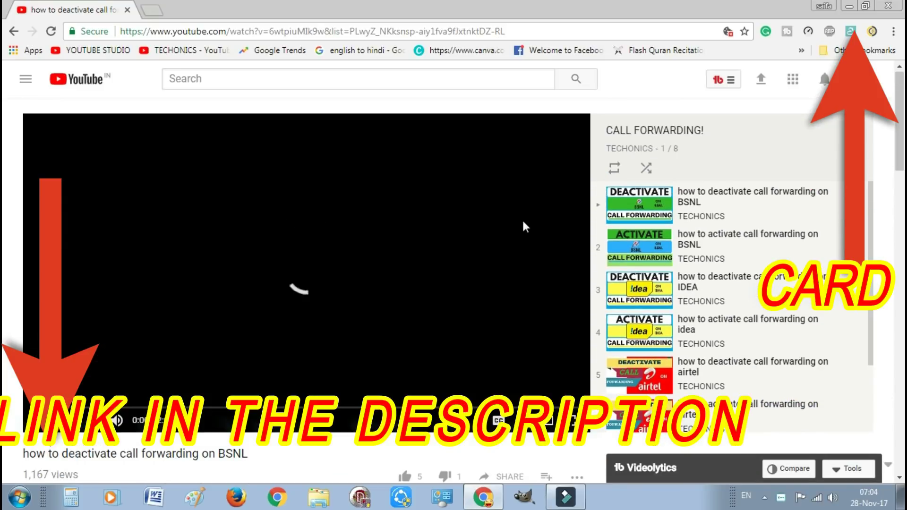
scroll(522, 219, up, 1)
scroll(788, 233, down, 2)
scroll(786, 227, down, 1)
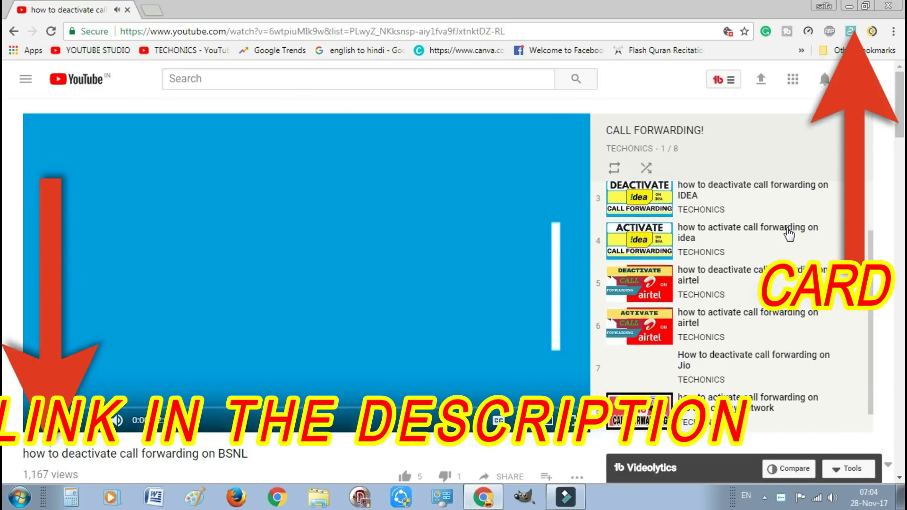
scroll(789, 232, up, 3)
scroll(788, 232, up, 1)
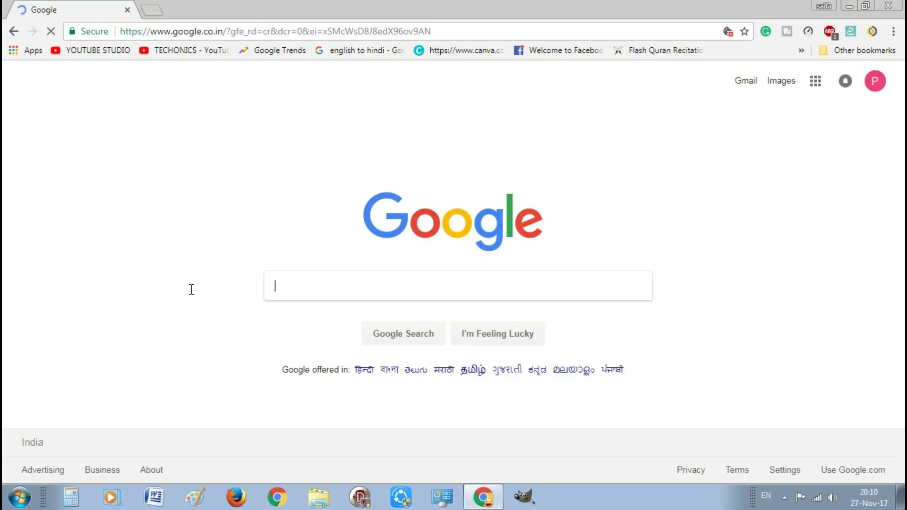
Step: Search Google for 'JIO OFFICIAL WEBSITE' and open the jio.com result
text(JIO O)
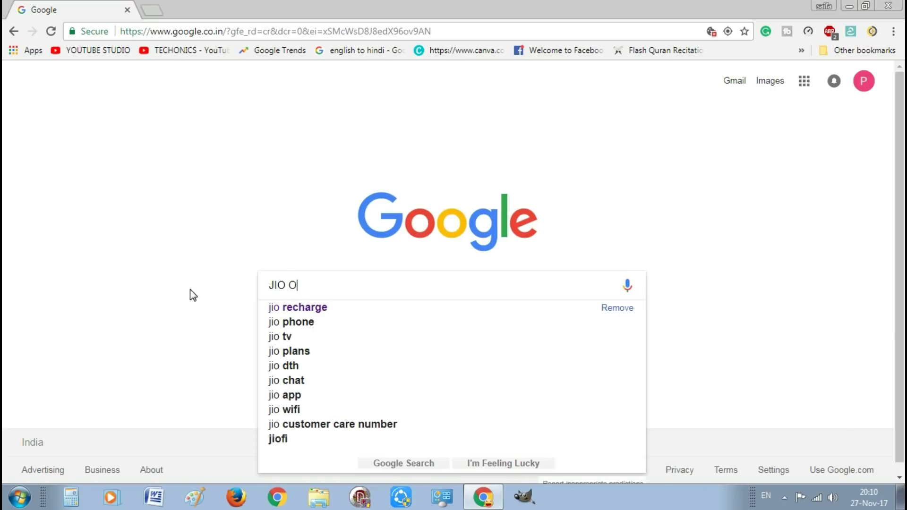
text(FFICIAL)
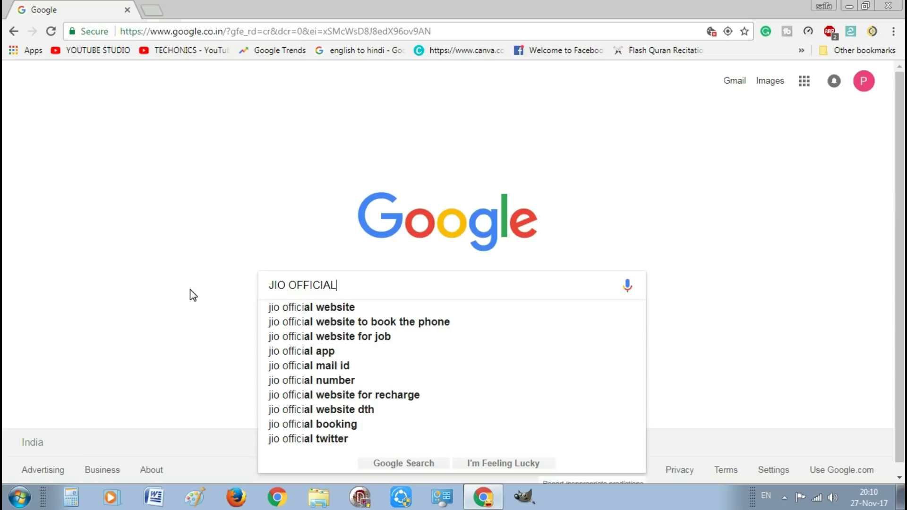
text( WEBSITE)
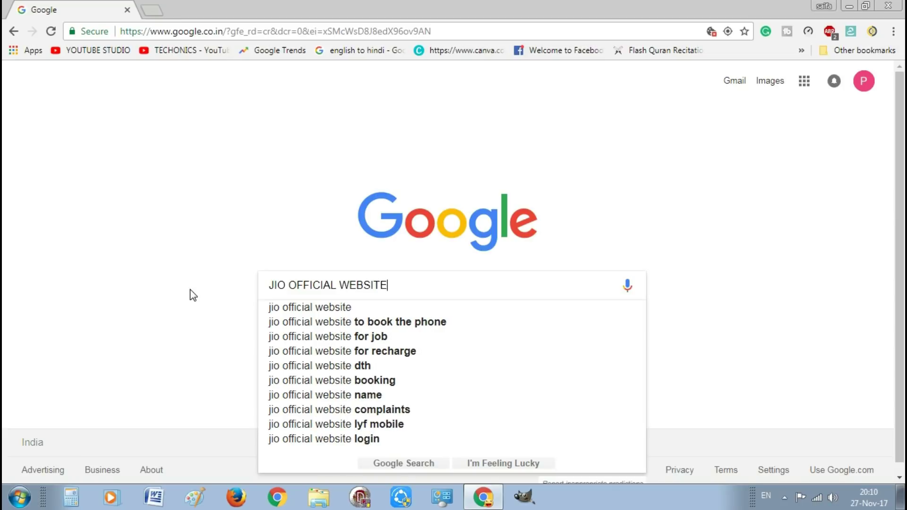
key(Down)
key(Return)
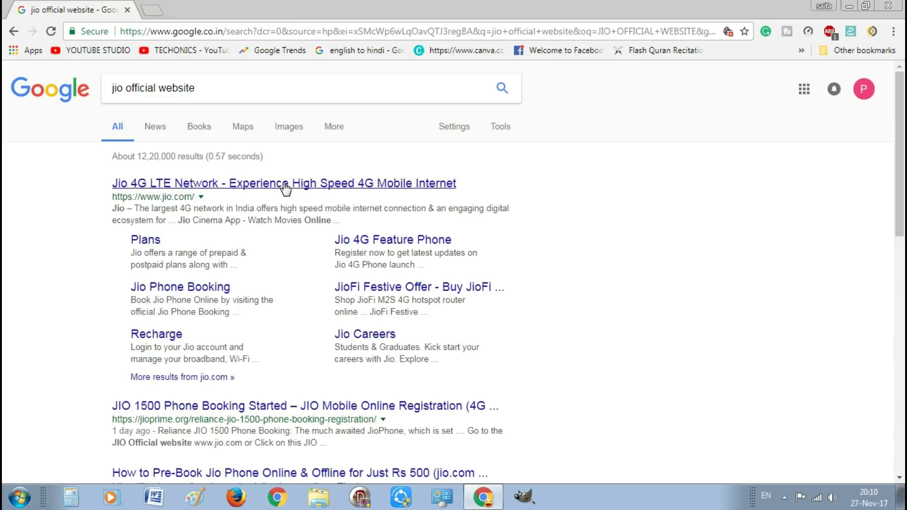
click(285, 186)
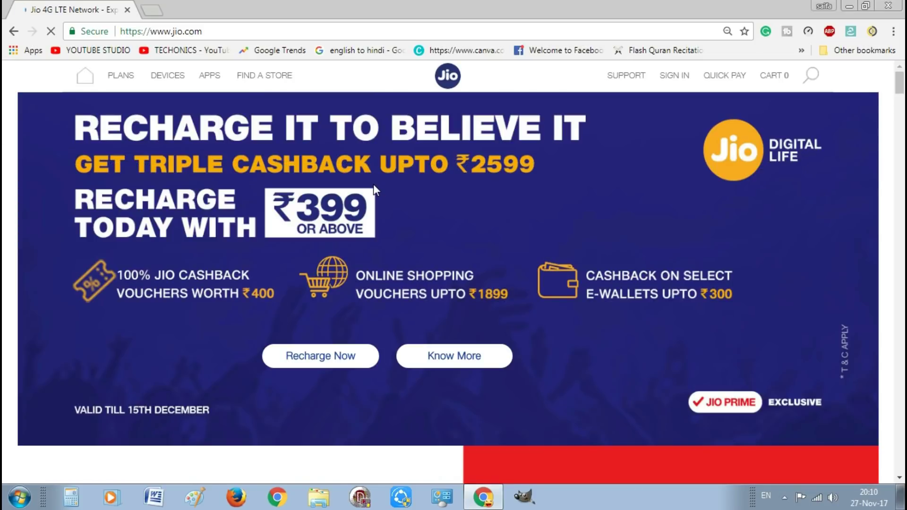
Step: From the jio.com footer, open the Support FAQ and list the Services and Devices topics
scroll(373, 184, down, 1)
scroll(373, 186, down, 5)
scroll(376, 193, down, 5)
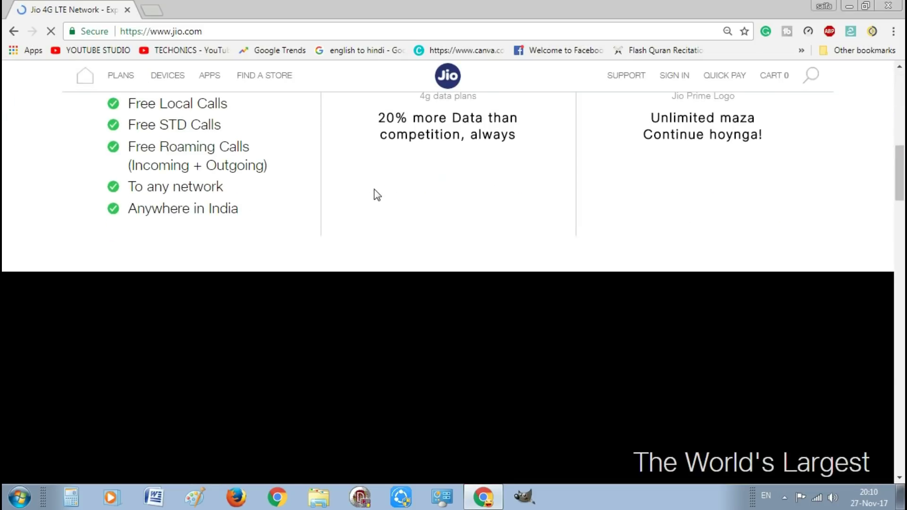
scroll(376, 194, down, 10)
scroll(376, 194, down, 5)
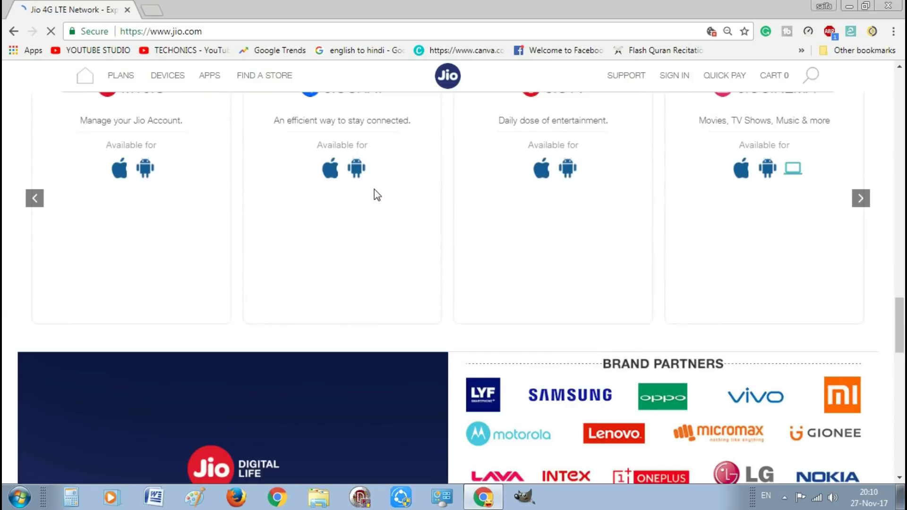
scroll(377, 195, down, 2)
scroll(377, 194, down, 10)
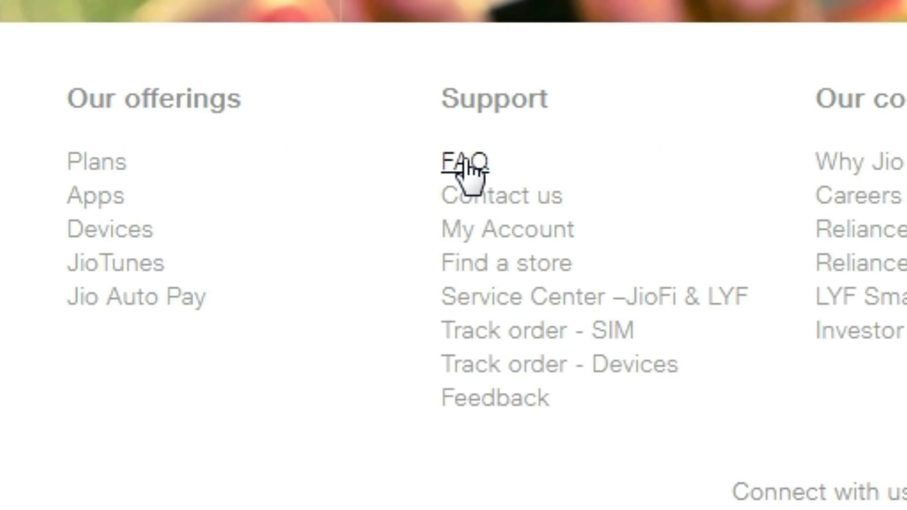
click(272, 294)
click(185, 417)
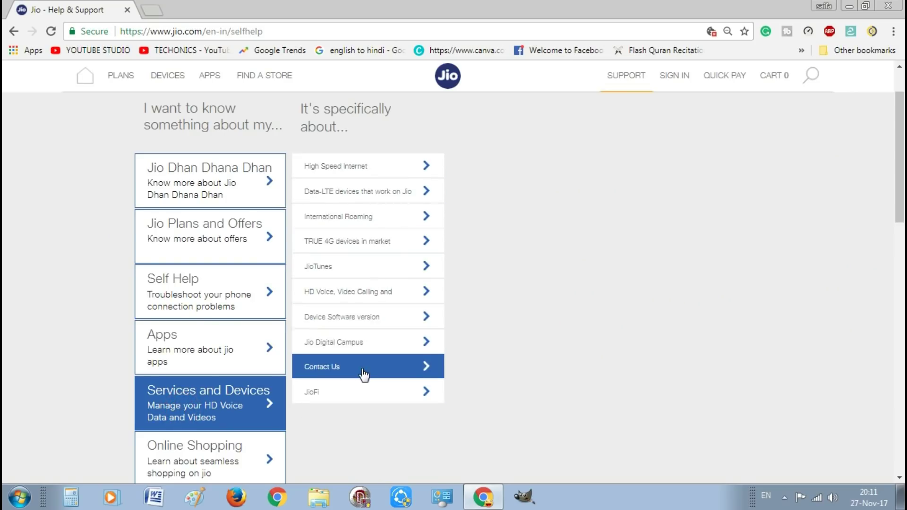
Step: Under HD Voice, Video Calling, open 'How can I deactivate call forwarding service?'
click(402, 295)
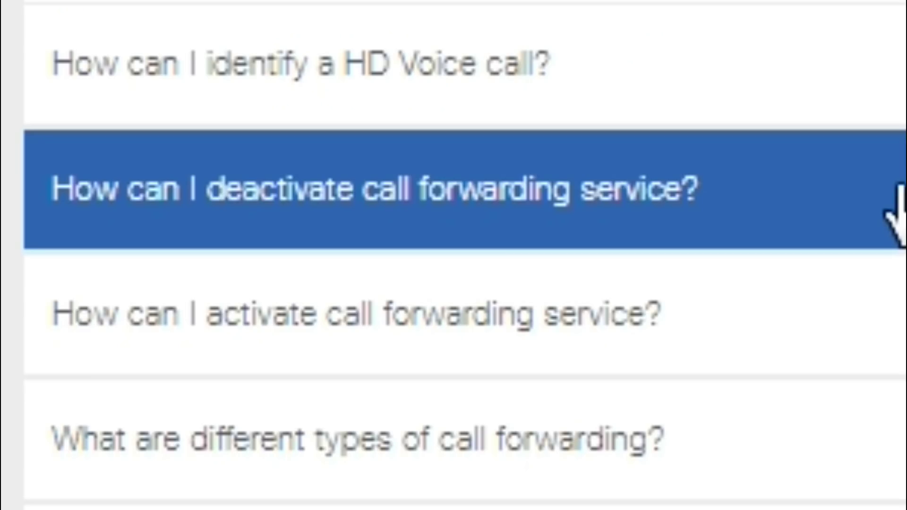
click(894, 213)
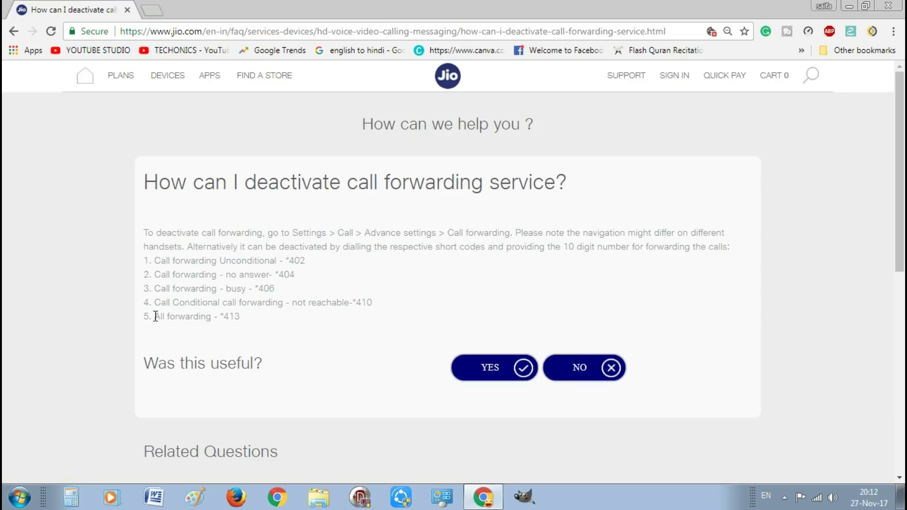
Step: Select the *413 all-forwarding code in answer item 5 and copy it
drag(156, 316, 249, 327)
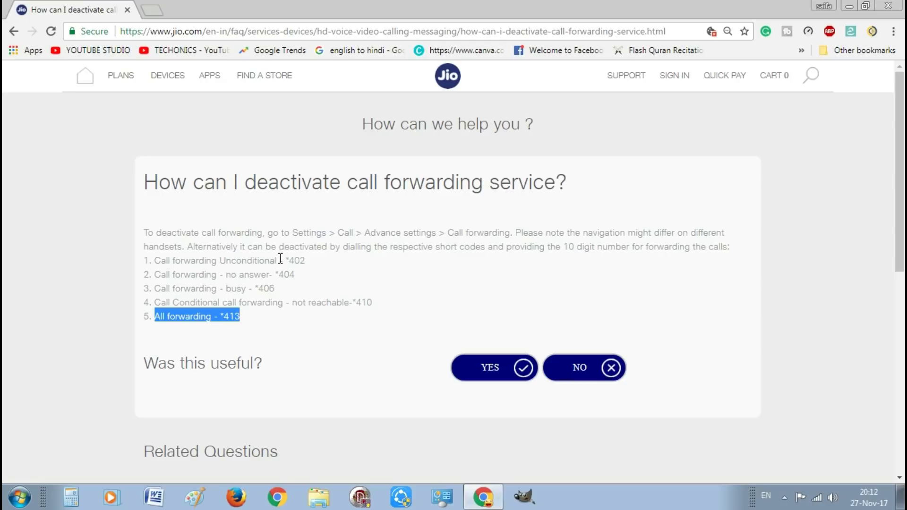
click(229, 321)
drag(220, 316, 240, 316)
right_click(236, 312)
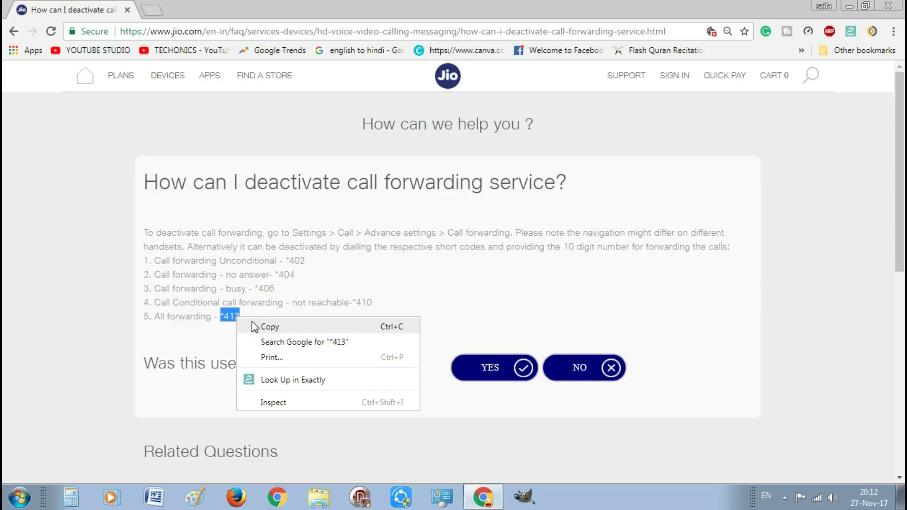
click(255, 324)
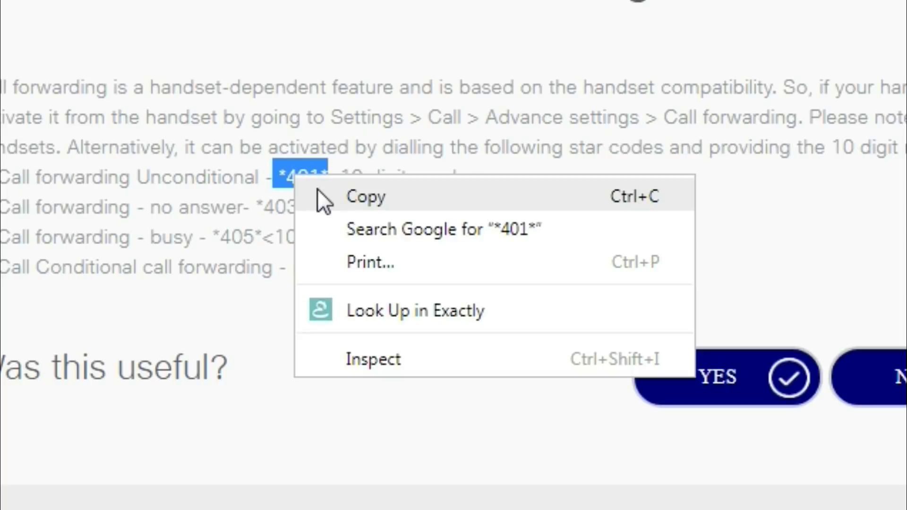
click(318, 189)
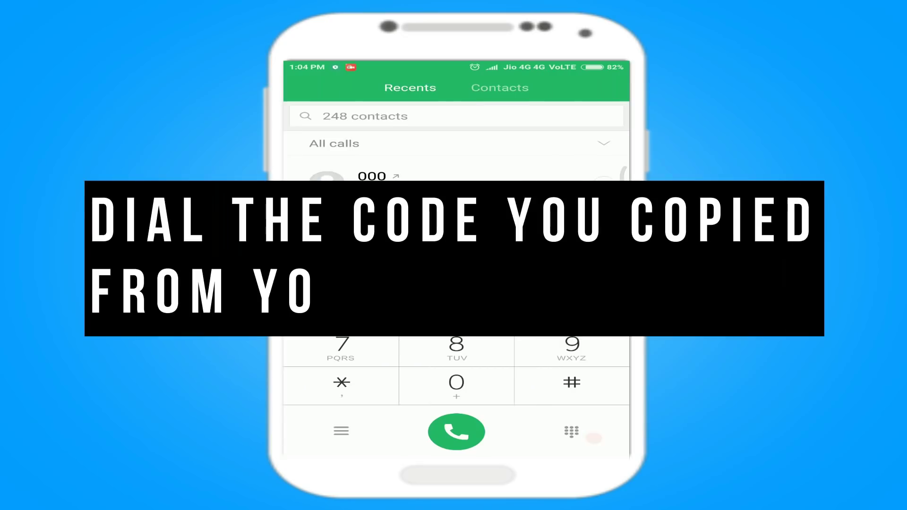